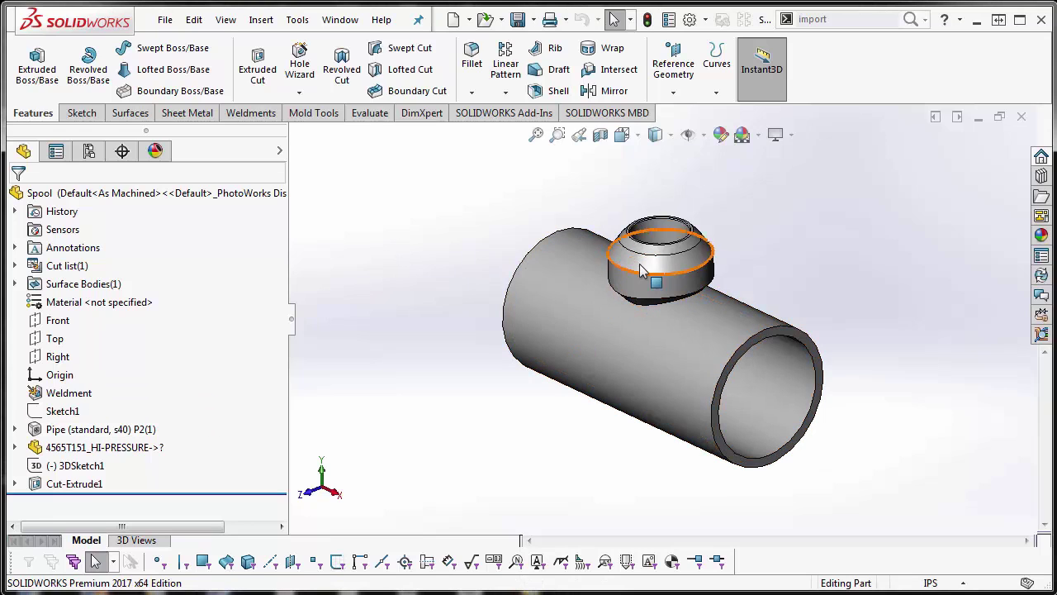
Switch to the Spool - Sheet1 drawing and check that its bill of materials lists only the pipe.
click(341, 19)
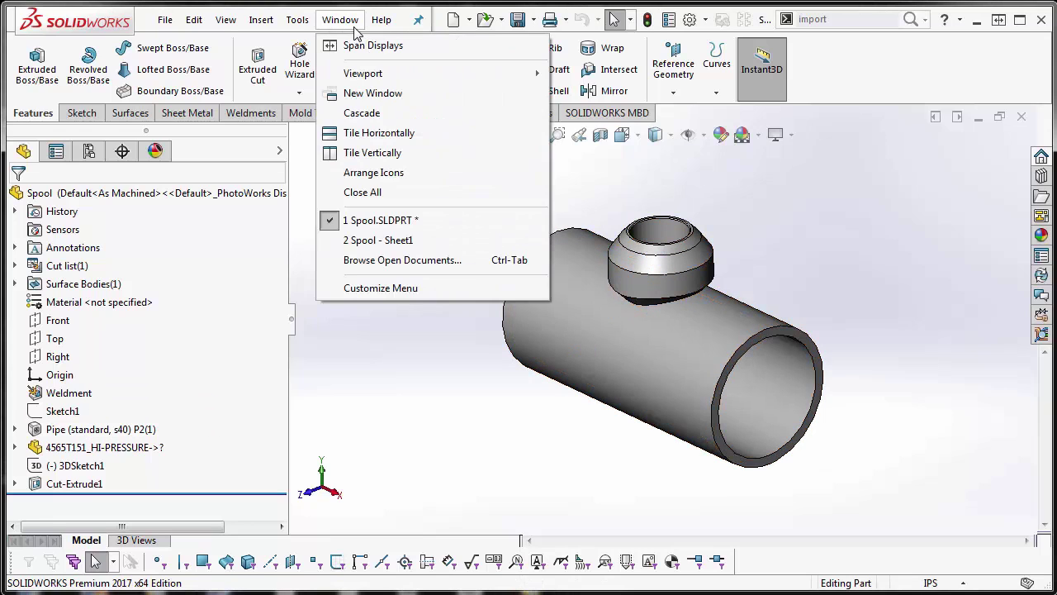
click(366, 239)
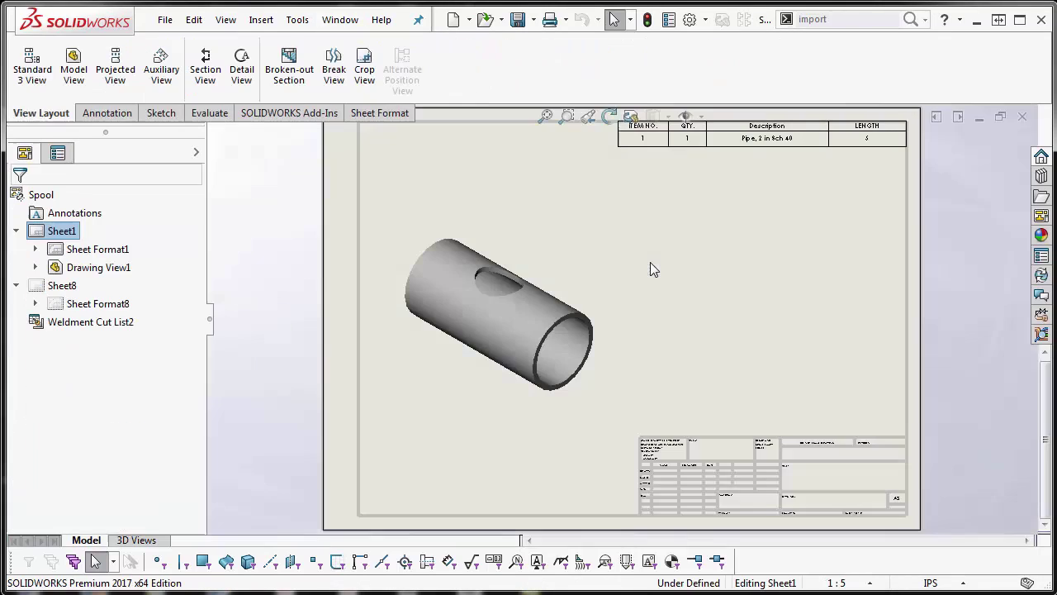
click(609, 146)
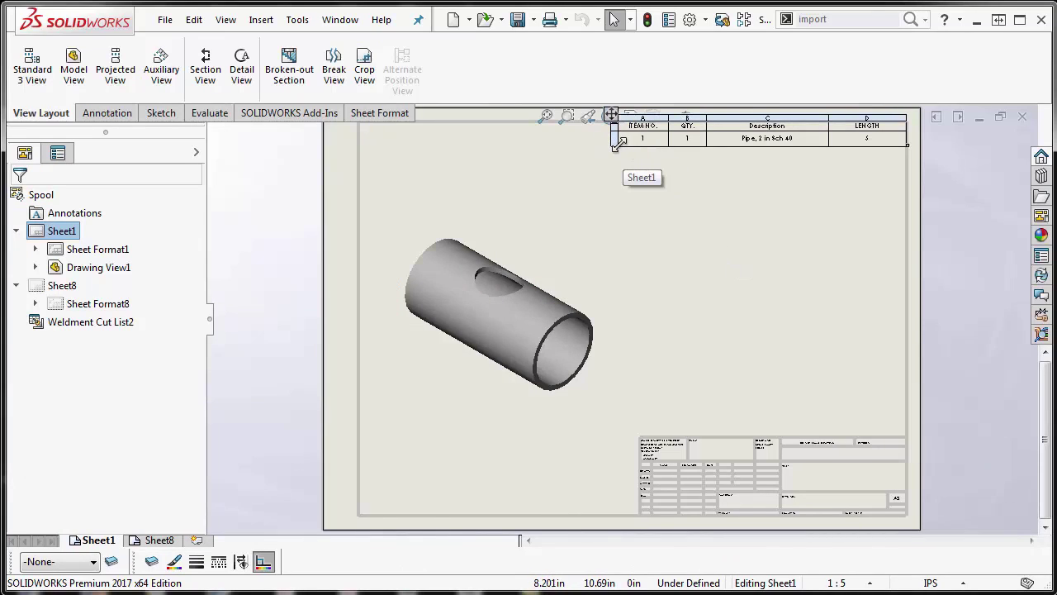
Return to the Spool part, comparing it once more against the drawing sheet.
click(340, 19)
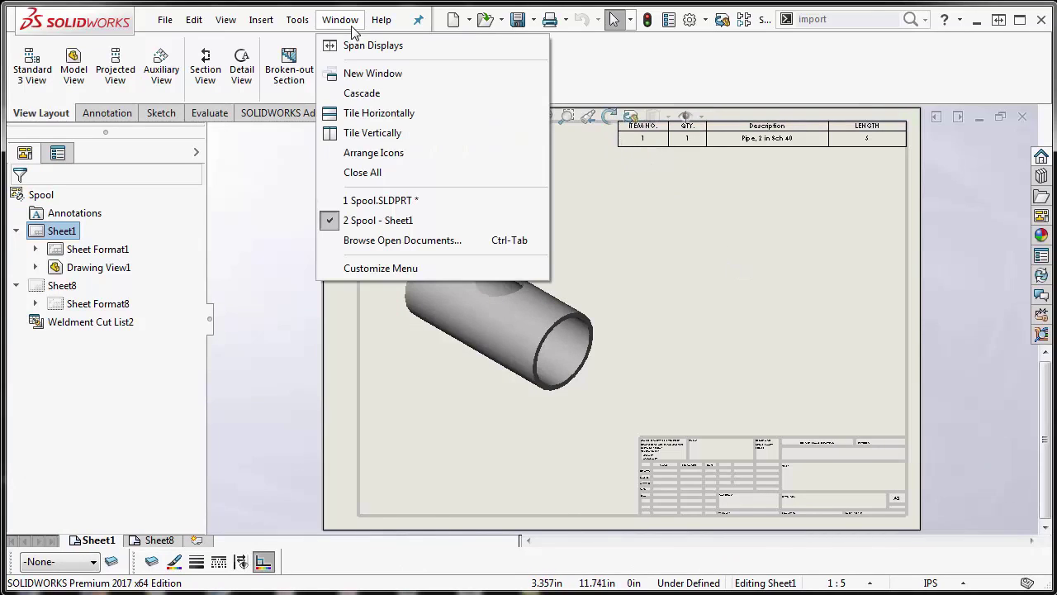
click(381, 200)
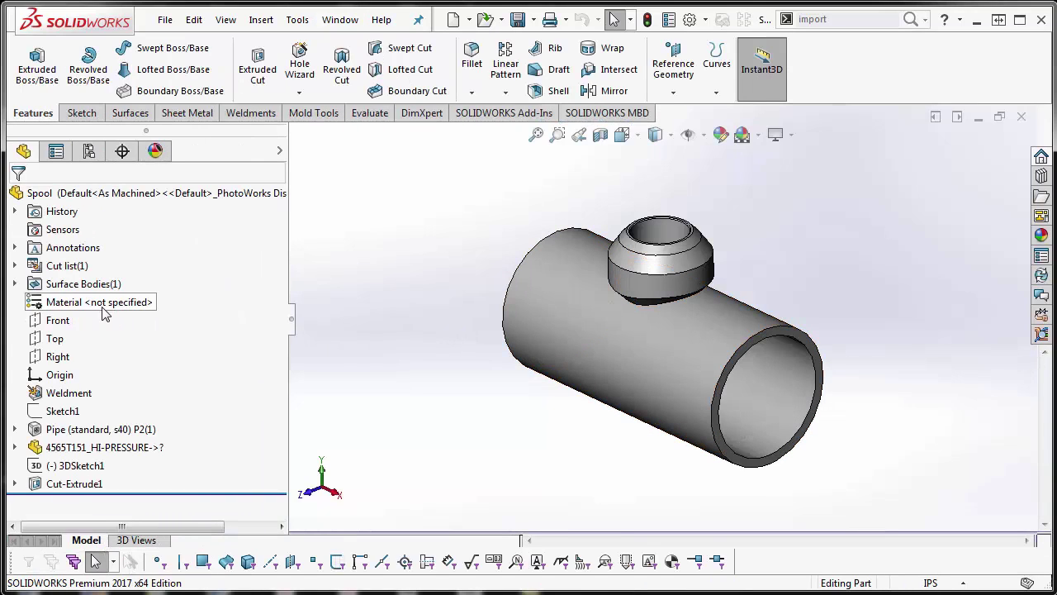
mouse_move(83, 450)
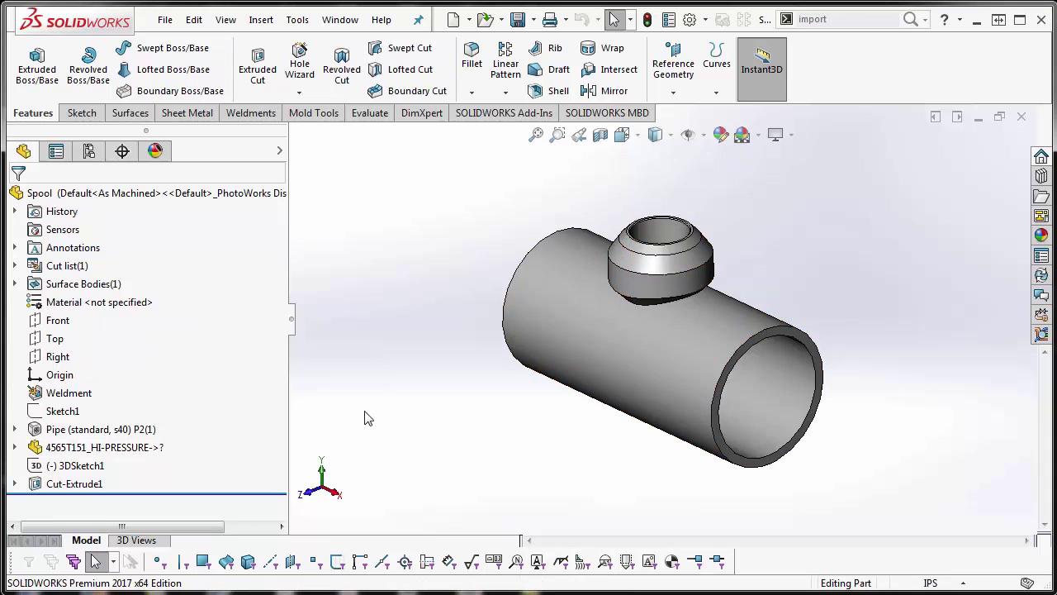
key(ctrl+Tab)
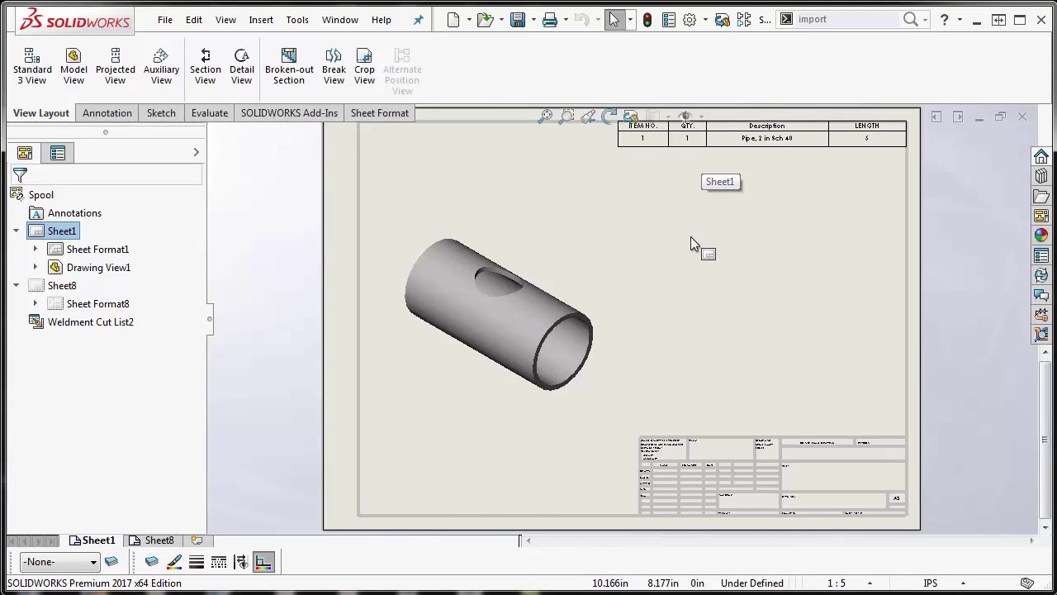
key(ctrl+Tab)
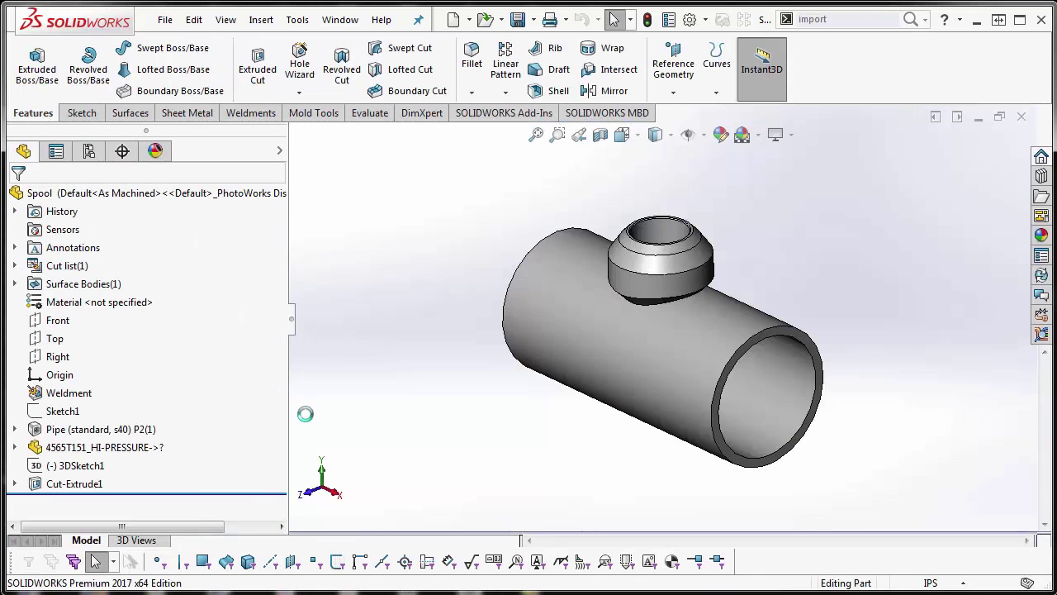
Open the 4565T151_HI-PRESSURE WeldOlet in its own window with Edit In Context.
right_click(643, 263)
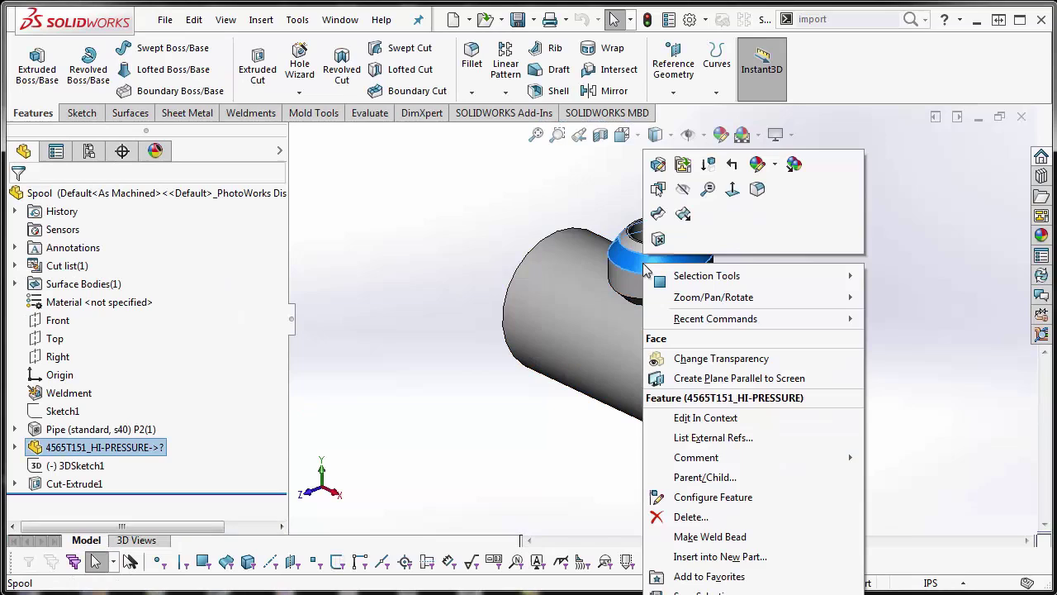
click(522, 200)
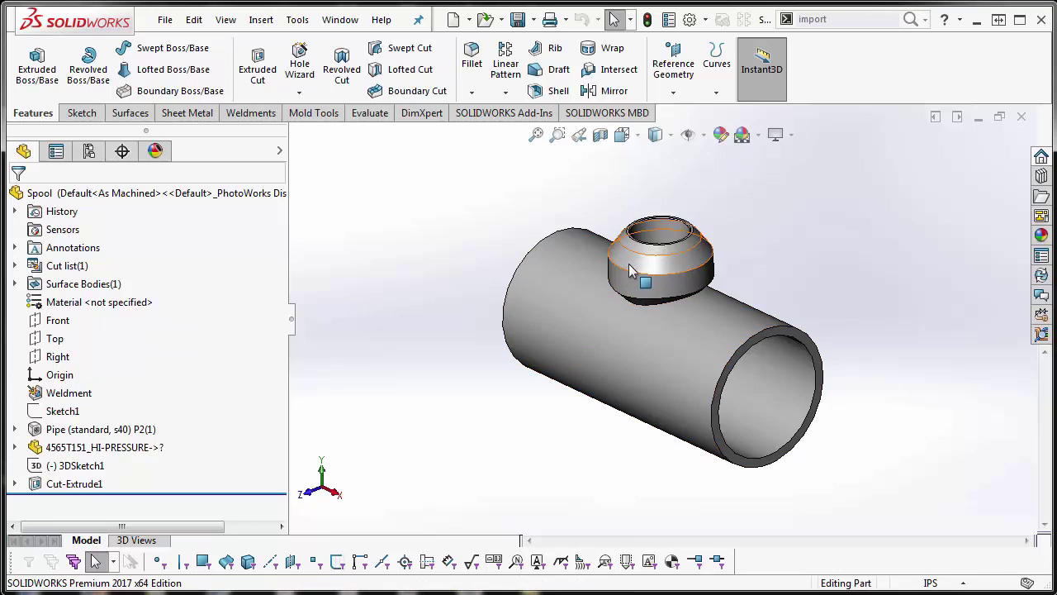
right_click(631, 270)
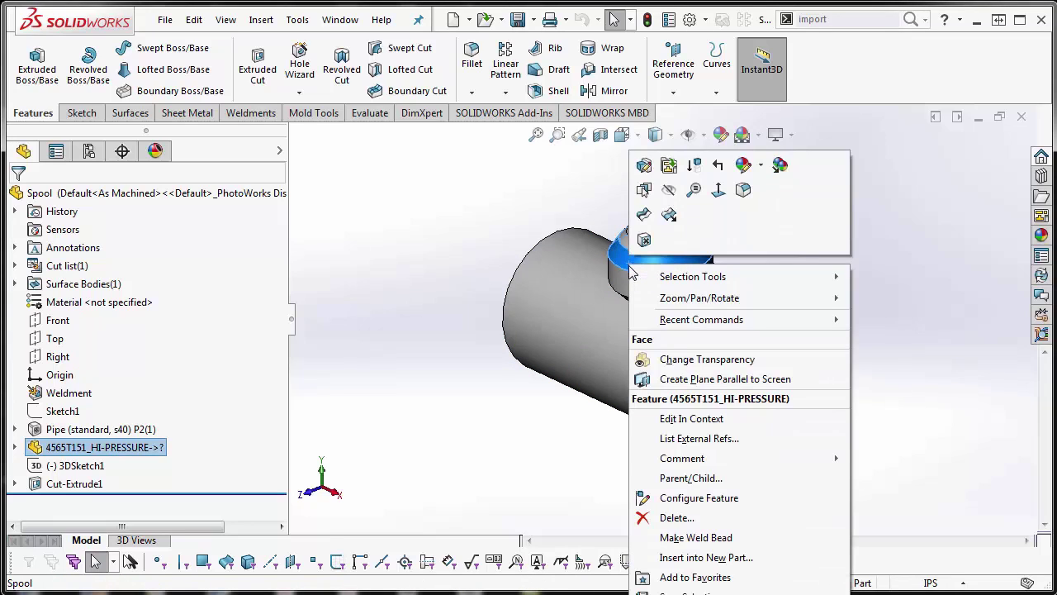
click(700, 418)
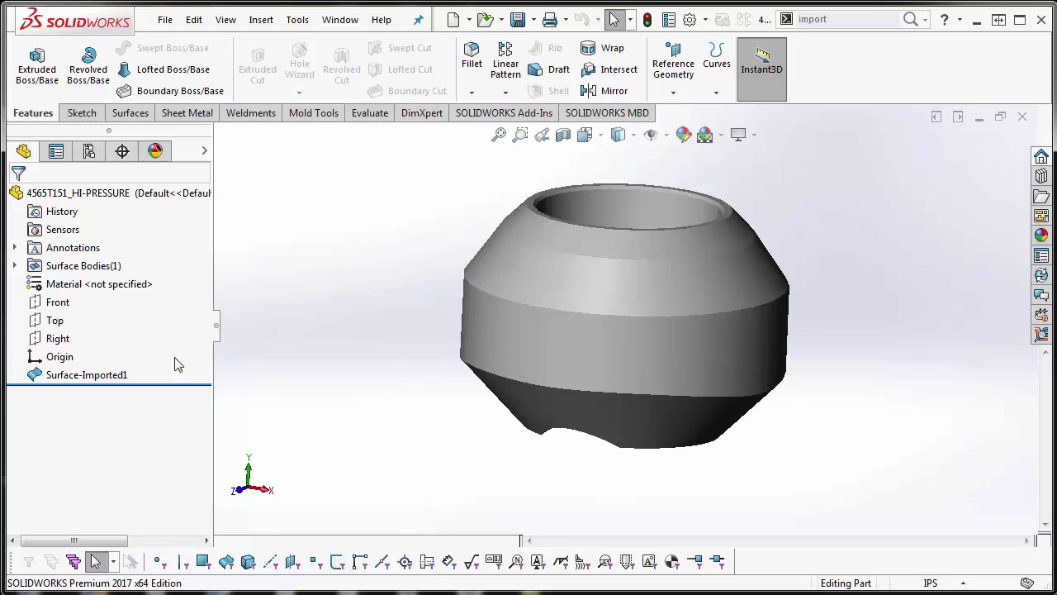
Run Import Diagnostics on Surface-Imported1, which reports 0 faulty faces and 0 gaps.
right_click(101, 376)
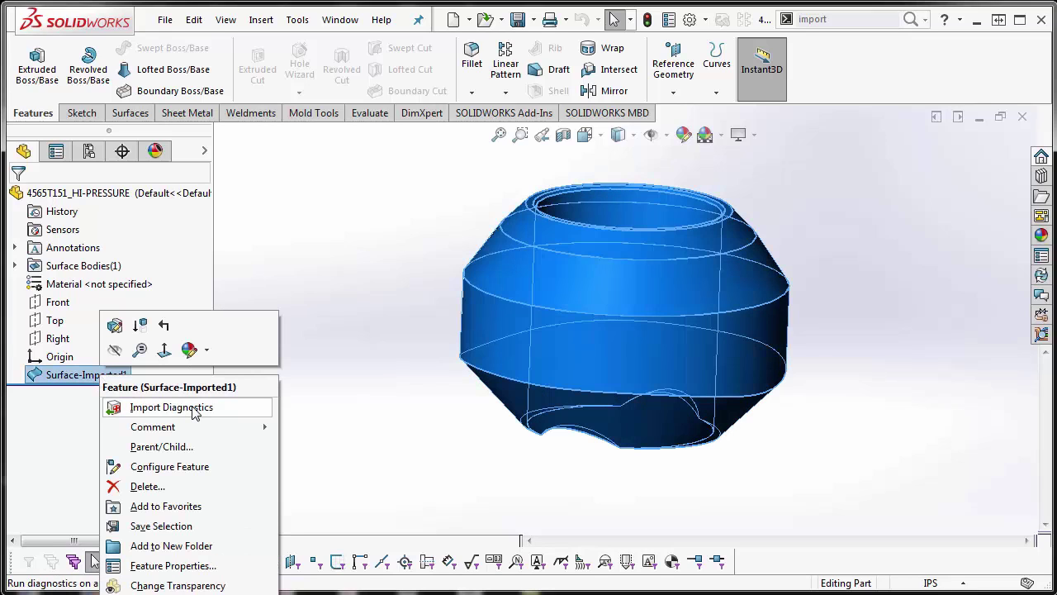
click(327, 254)
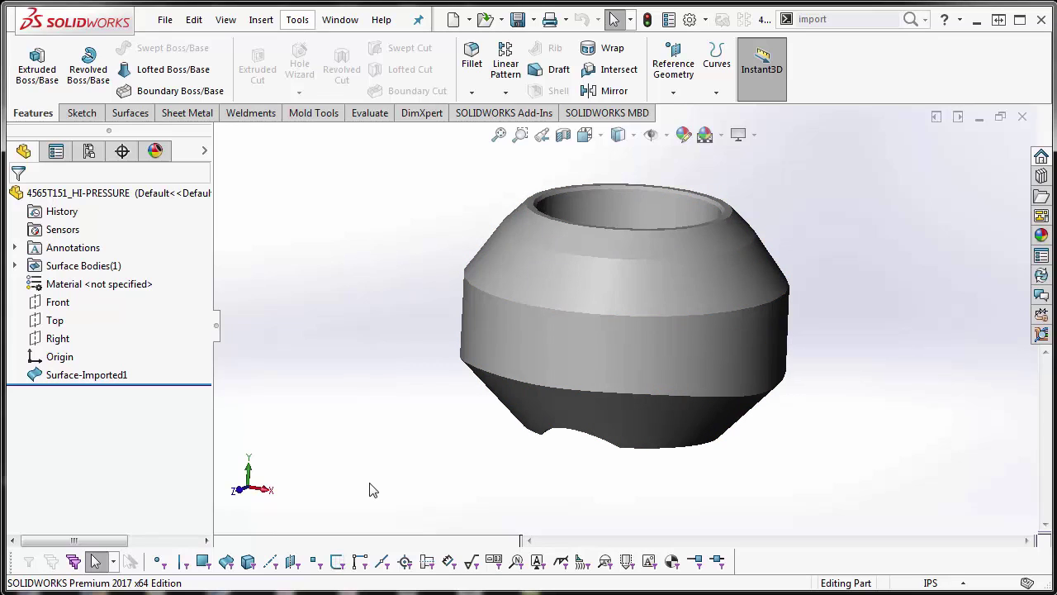
right_click(114, 377)
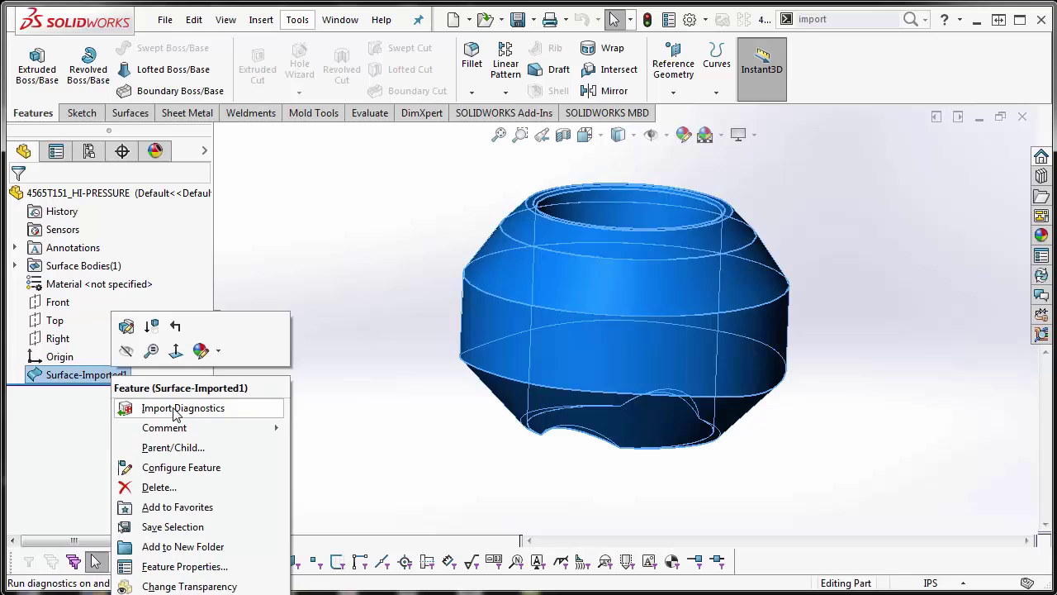
click(174, 408)
Select all the outlet's faces and accept Import Diagnostics, healing it into solid body Imported1.
scroll(388, 291, up, 2)
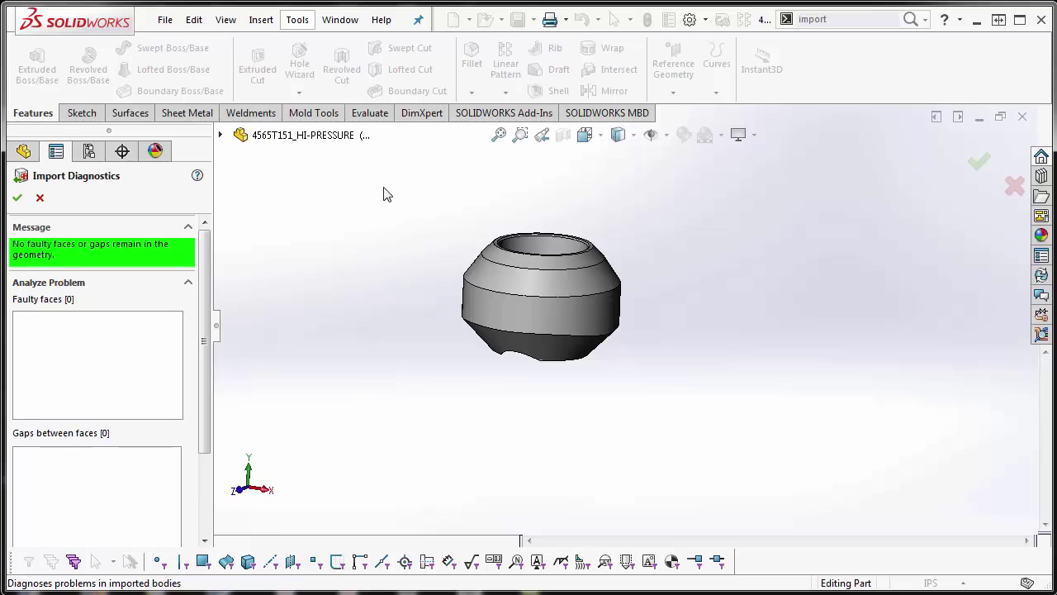
drag(383, 183, 661, 394)
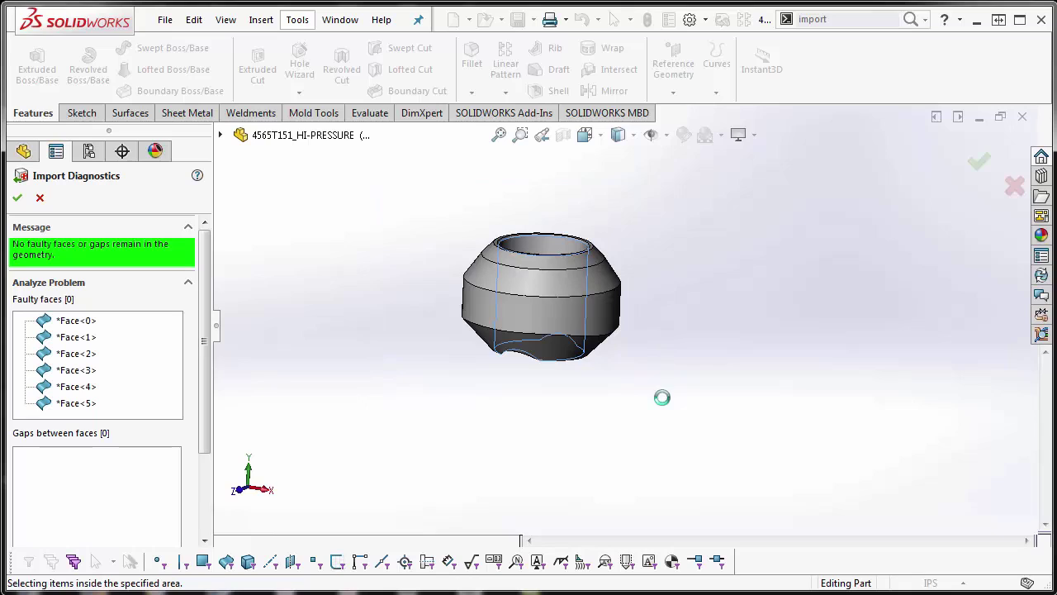
scroll(173, 380, down, 1)
mouse_move(175, 373)
mouse_down()
mouse_move(177, 334)
mouse_move(174, 382)
mouse_move(206, 424)
mouse_up()
scroll(209, 375, down, 1)
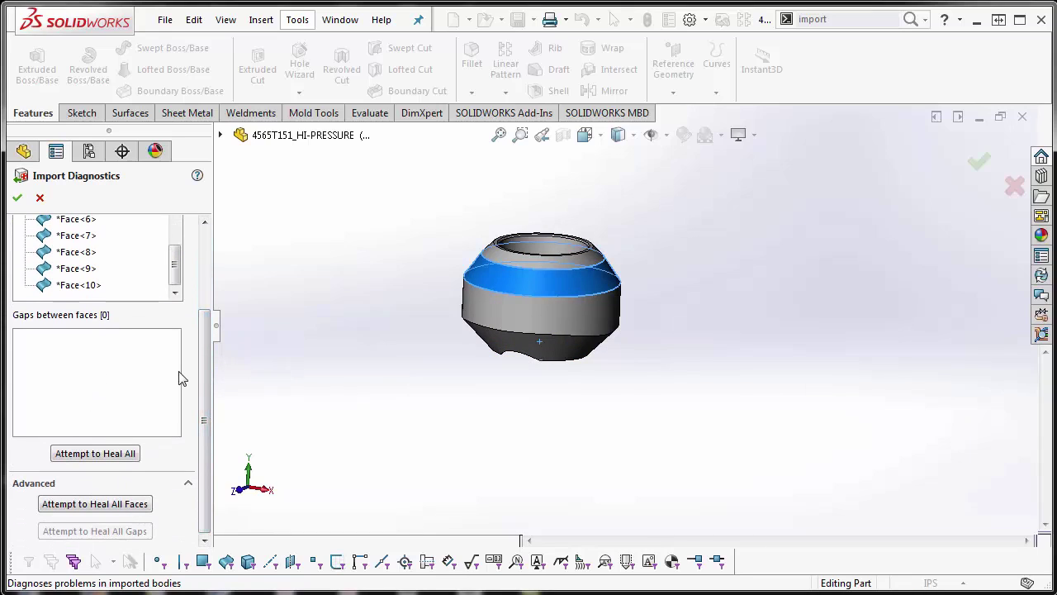
drag(207, 356, 206, 276)
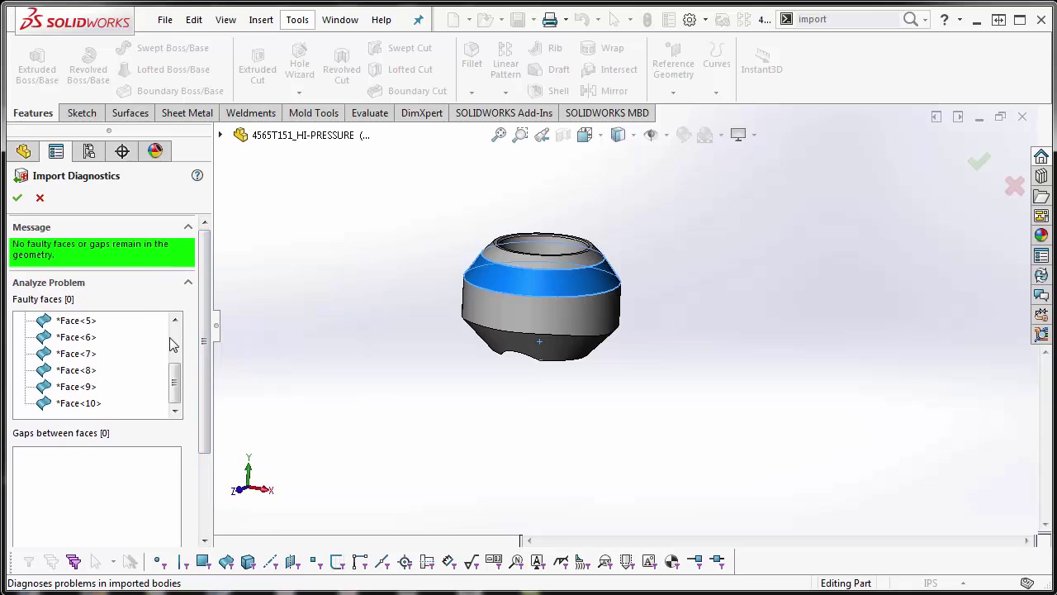
scroll(172, 347, up, 2)
click(17, 198)
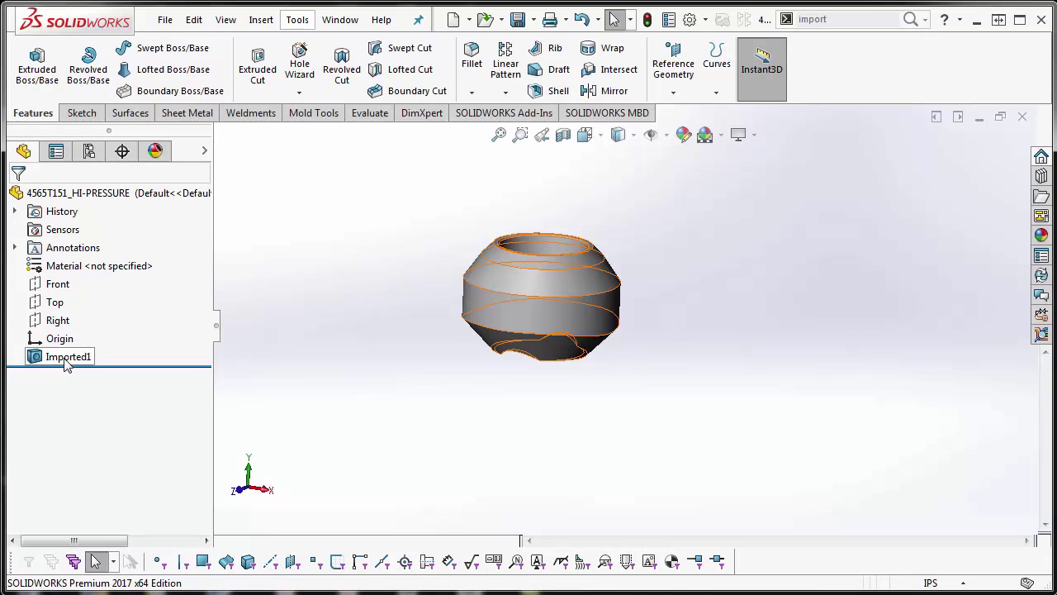
Section the 4565T151_HI-PRESSURE fitting to confirm it is solid, then restore the full view.
click(562, 135)
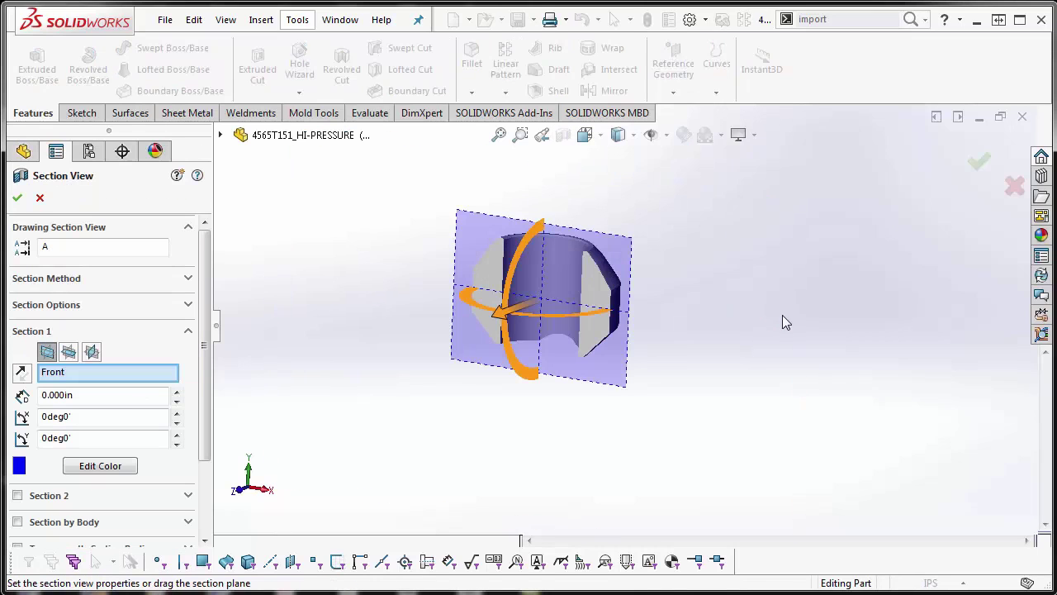
click(971, 161)
scroll(606, 305, down, 5)
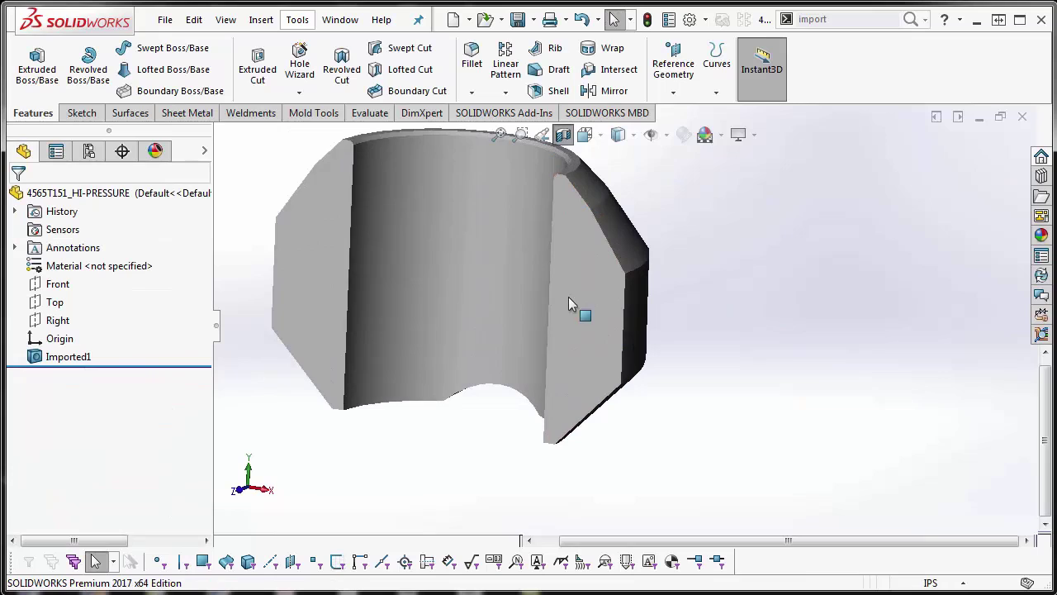
scroll(599, 325, up, 4)
click(563, 135)
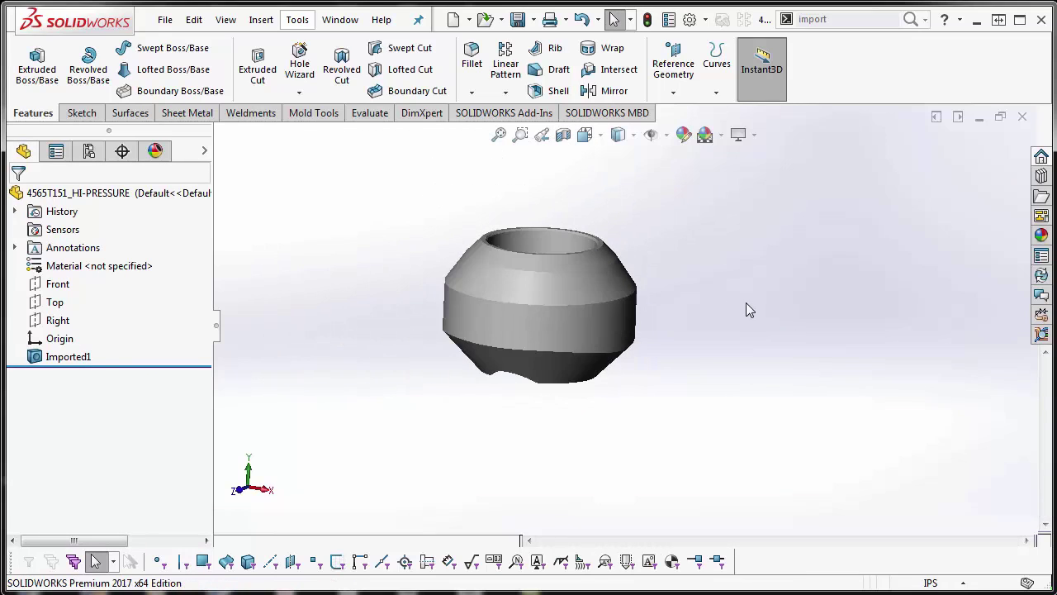
middle_drag(752, 300, 737, 337)
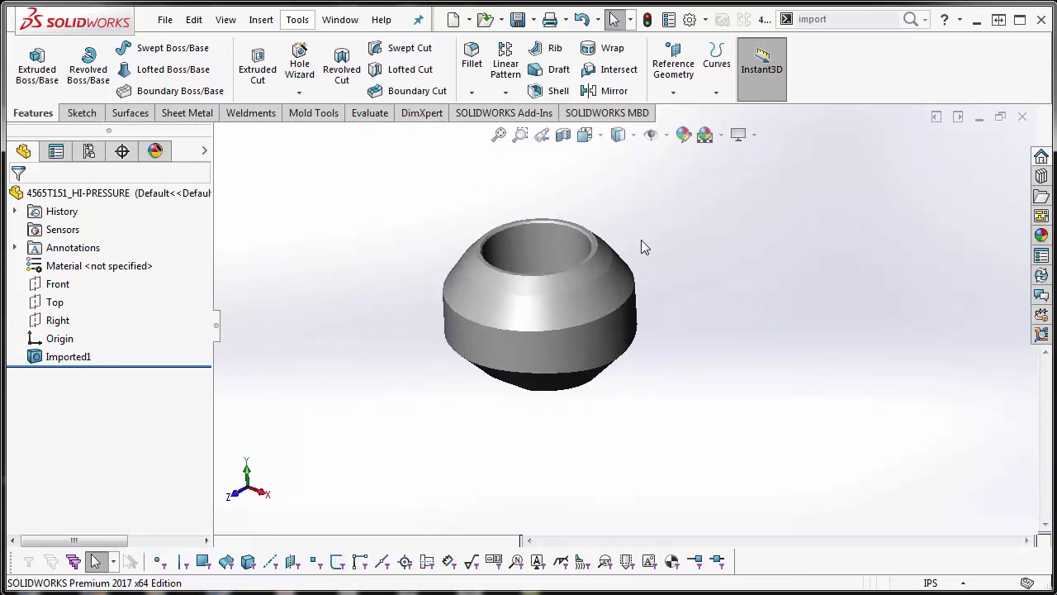
Bring up the Window menu's list of open documents.
click(501, 19)
mouse_move(516, 21)
click(339, 19)
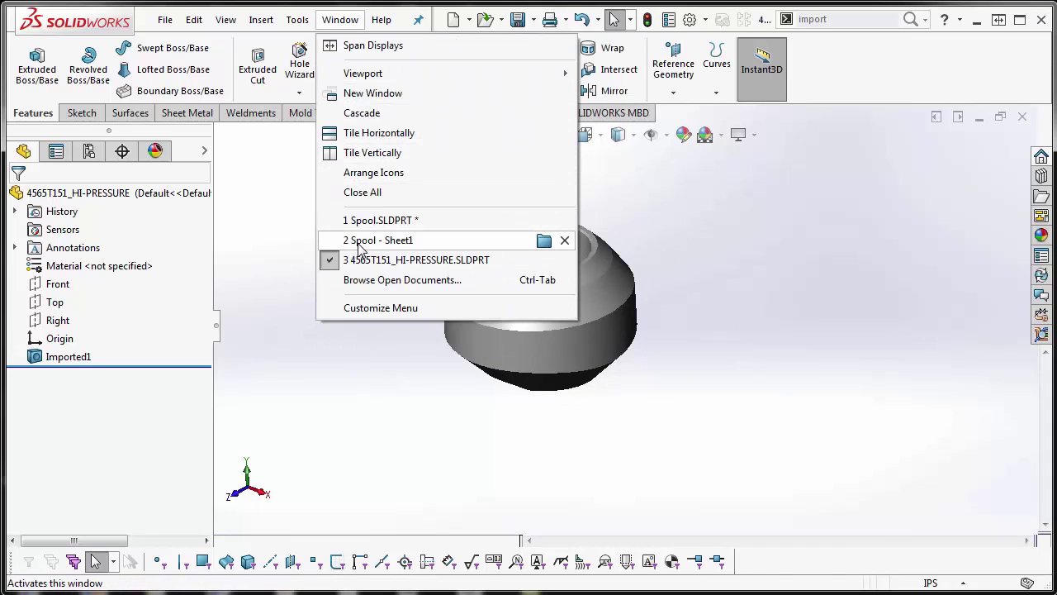
Switch to the Spool part, whose cut list now holds 2 bodies, and reposition the tee.
click(330, 220)
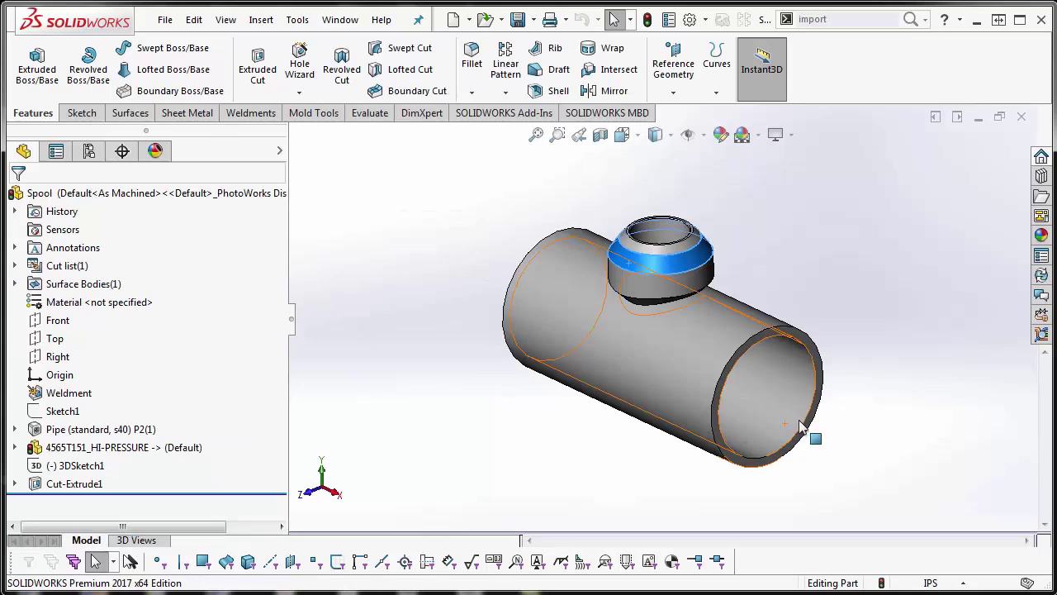
scroll(471, 380, up, 2)
ctrl+middle_drag(502, 354, 456, 345)
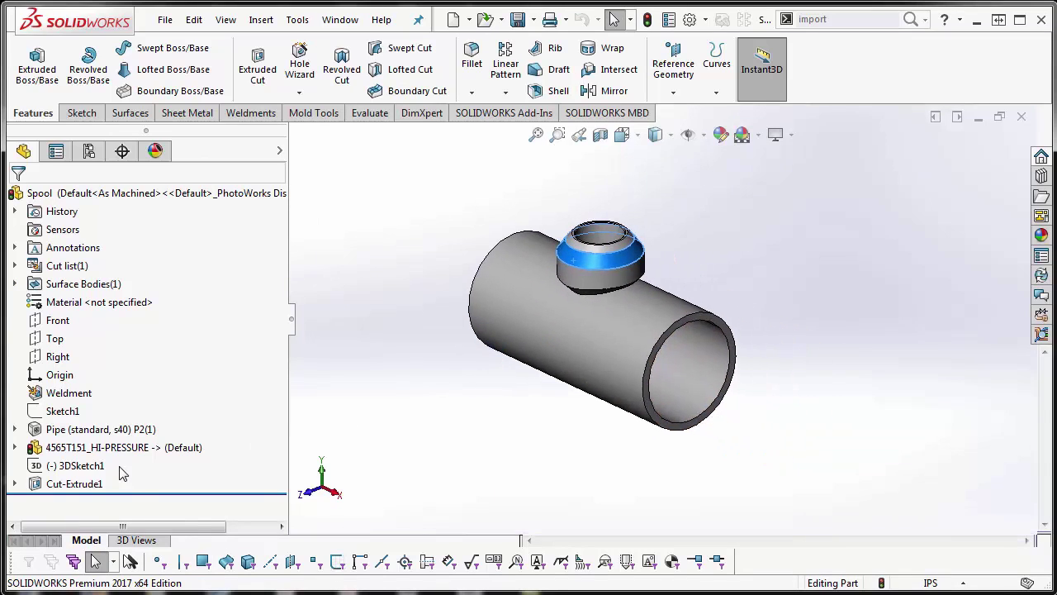
click(730, 256)
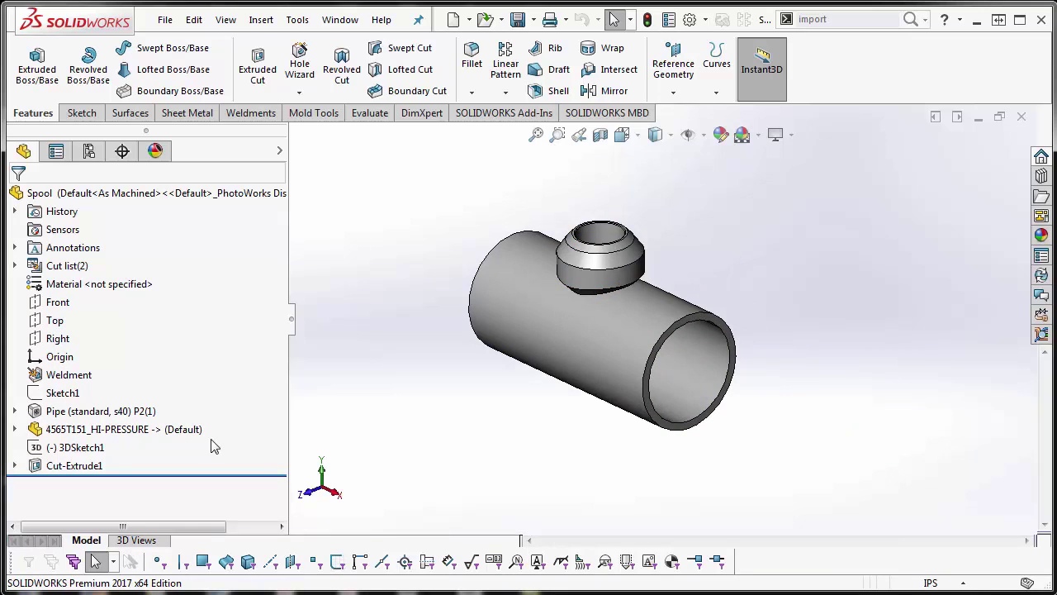
scroll(619, 264, down, 5)
scroll(619, 264, up, 5)
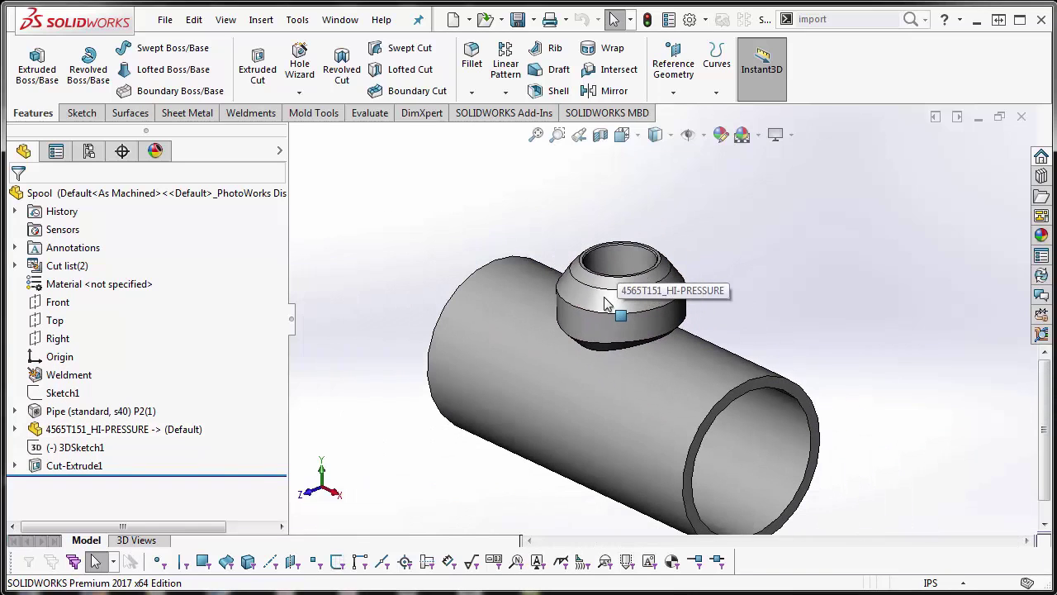
Section the spool on the Front plane to confirm the outlet is solid, then turn sectioning off.
click(601, 134)
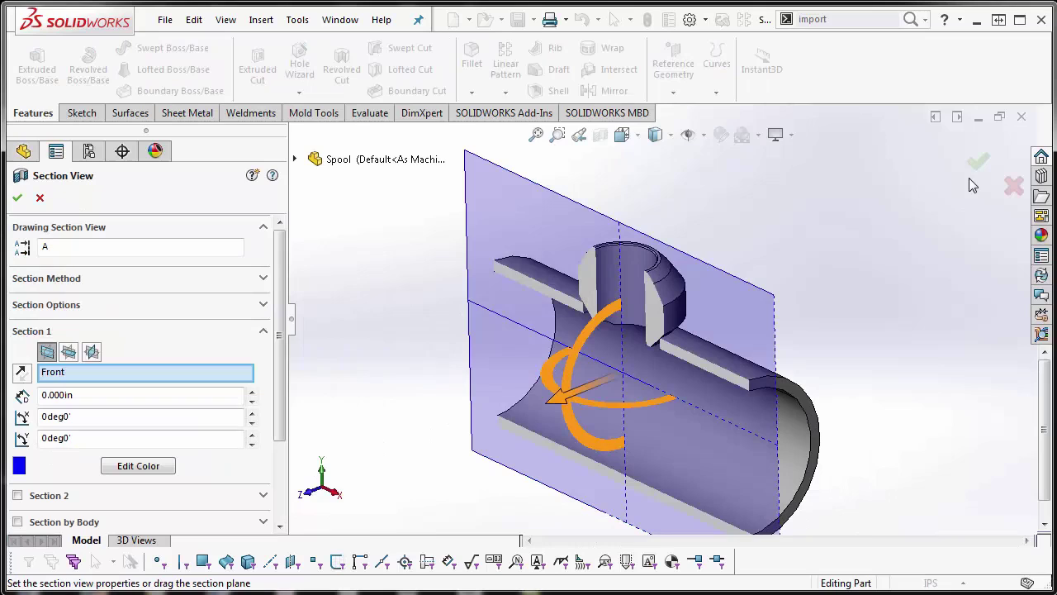
click(973, 169)
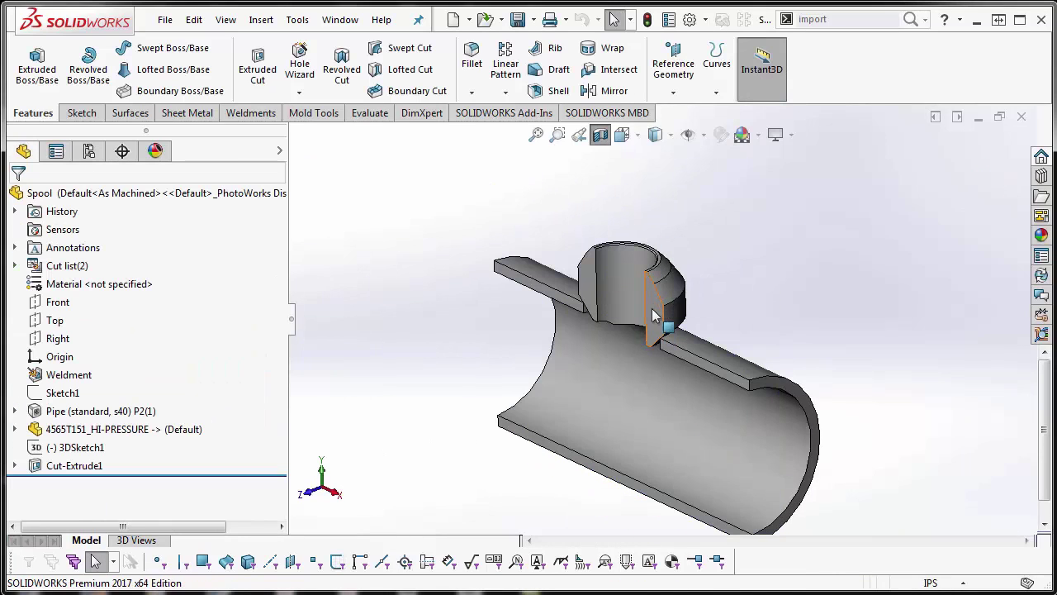
click(601, 134)
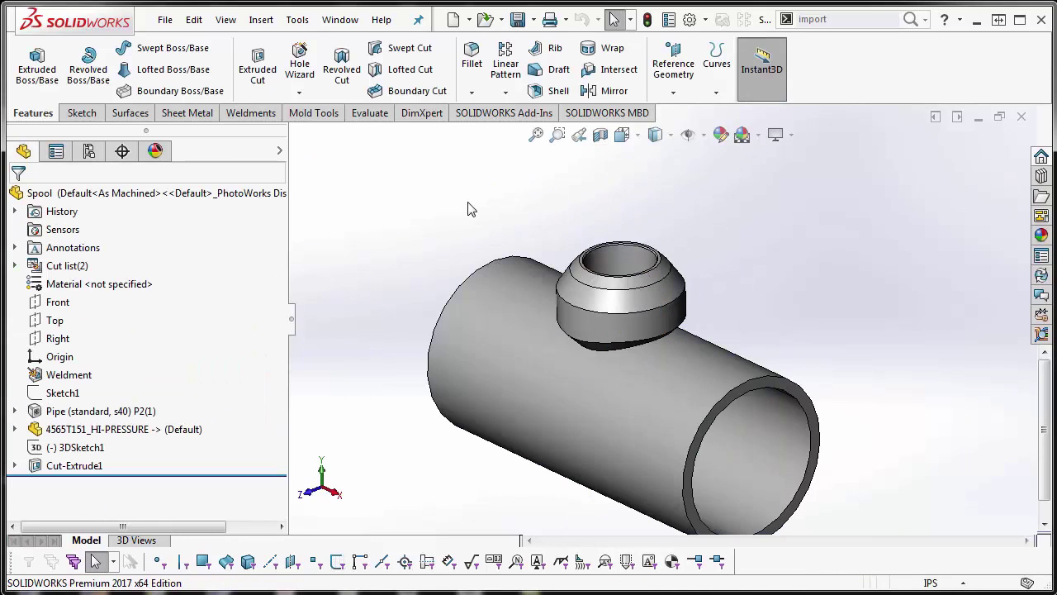
click(339, 20)
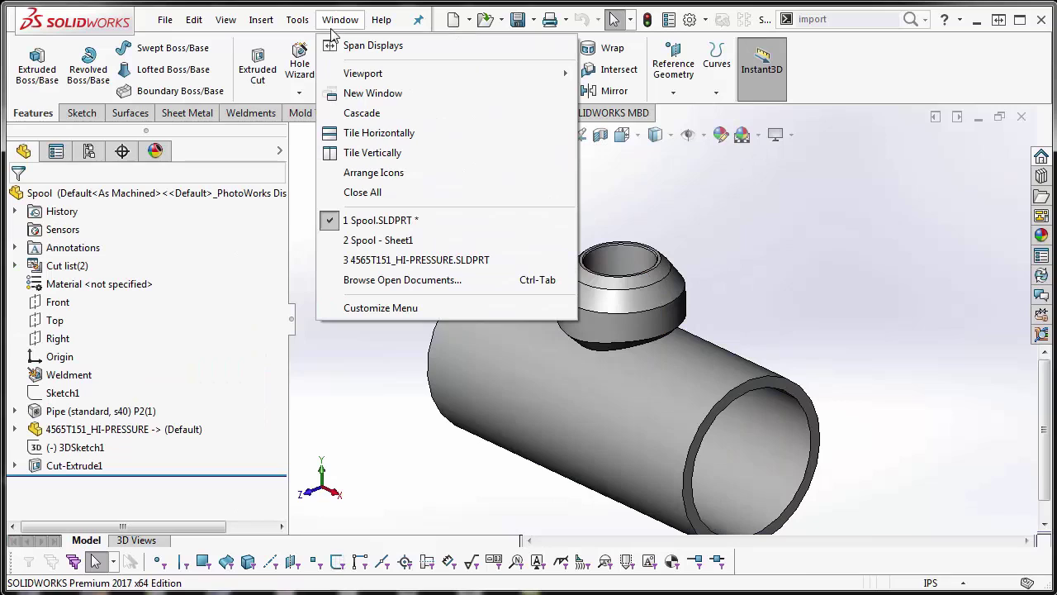
Rebuild Spool - Sheet1 so the cut list adds 'Weld Olet, for 1in Pipe' below the 2 in Sch 40 pipe.
click(390, 241)
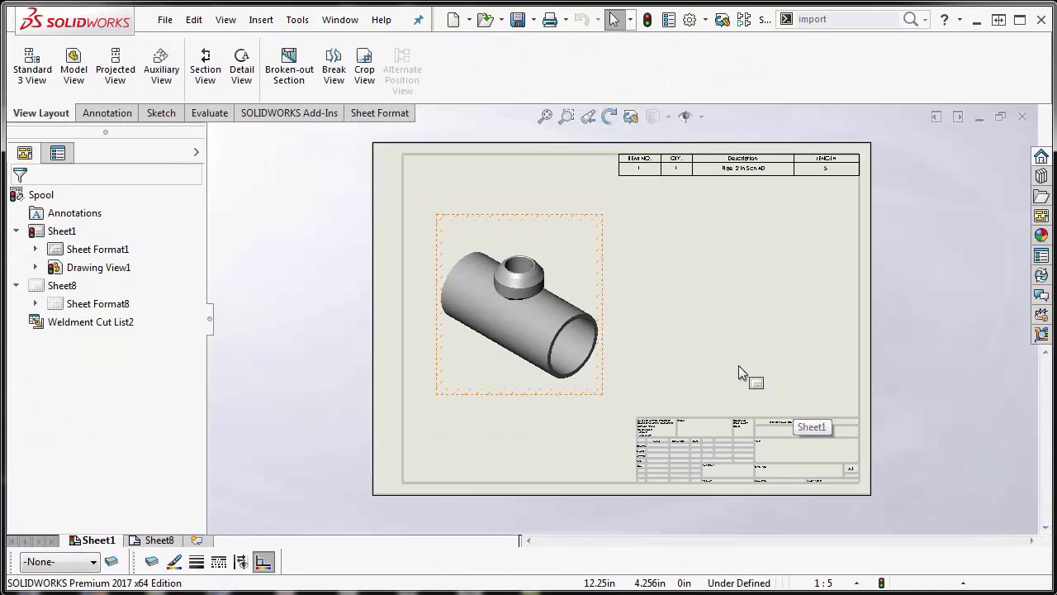
scroll(738, 366, down, 5)
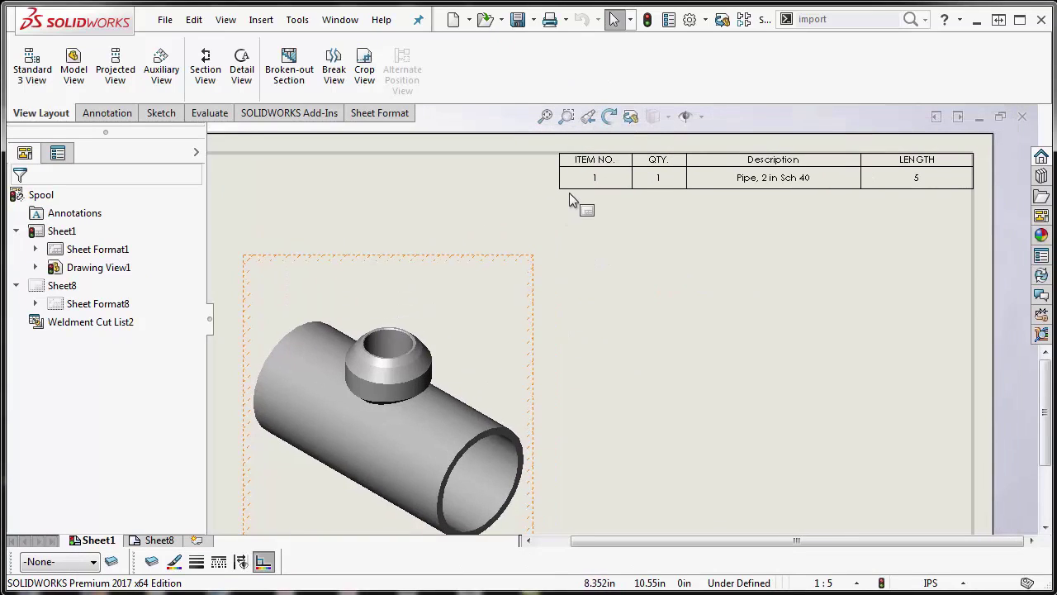
mouse_move(545, 146)
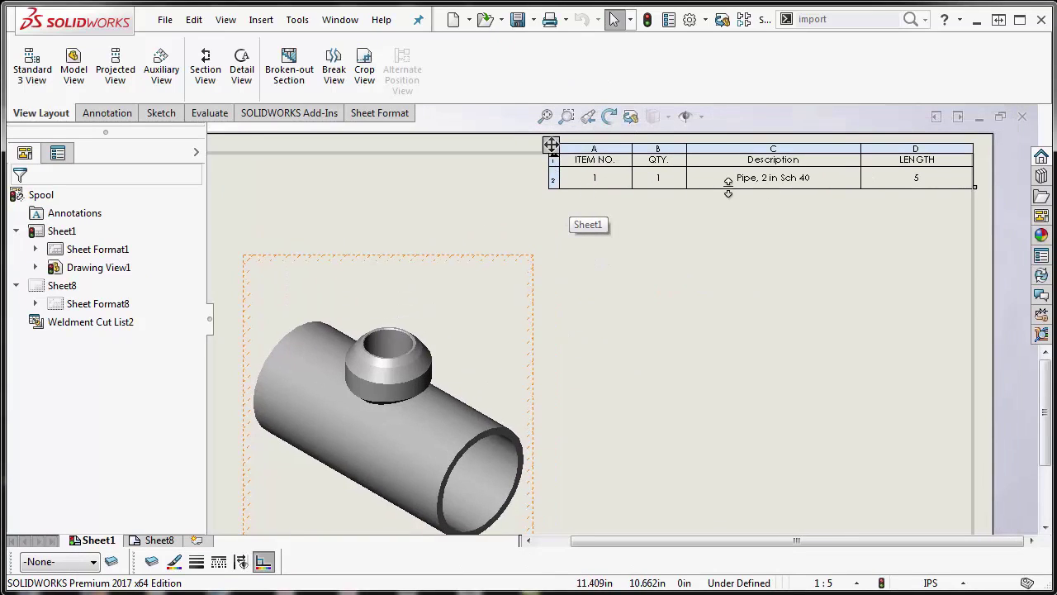
click(647, 19)
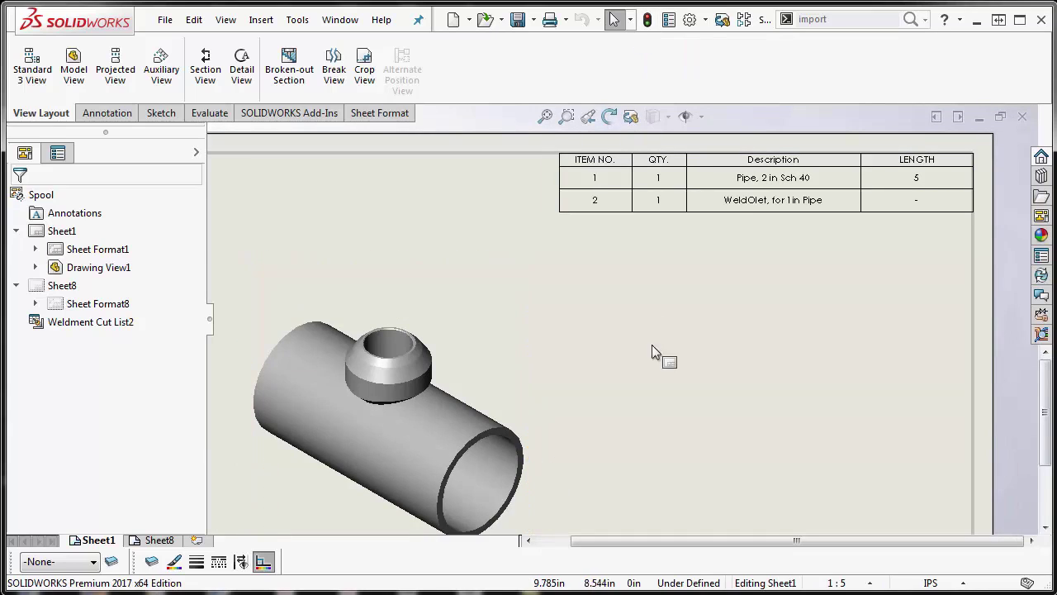
scroll(665, 347, up, 2)
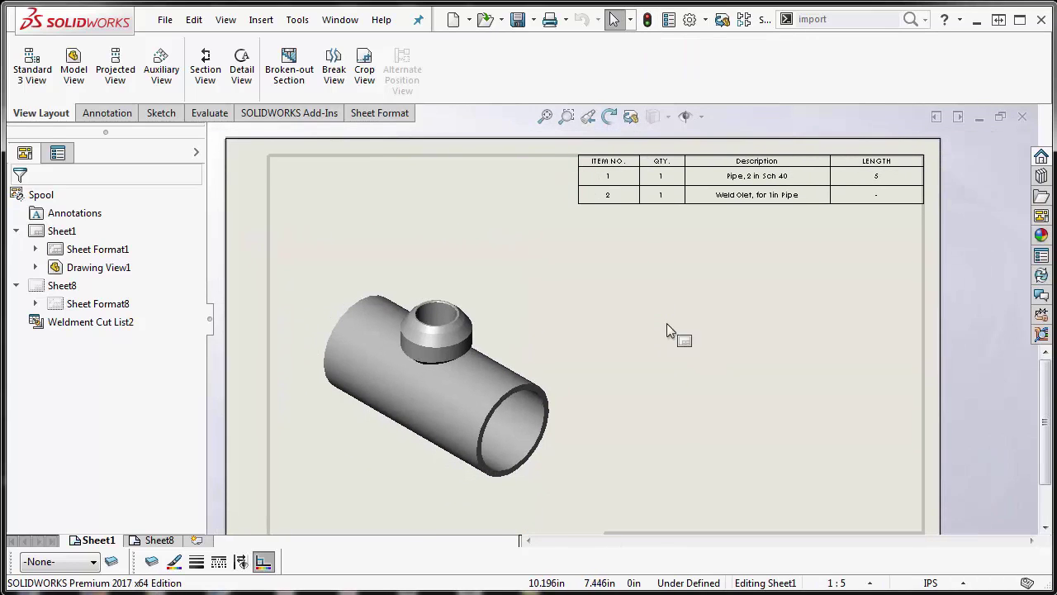
scroll(566, 350, down, 2)
scroll(657, 322, up, 3)
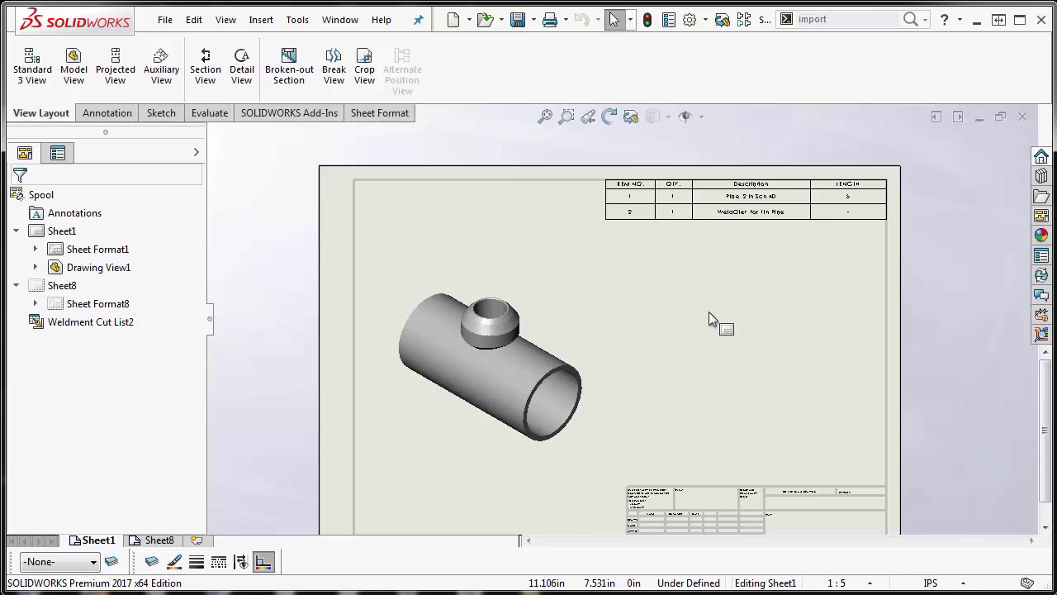
scroll(714, 320, down, 2)
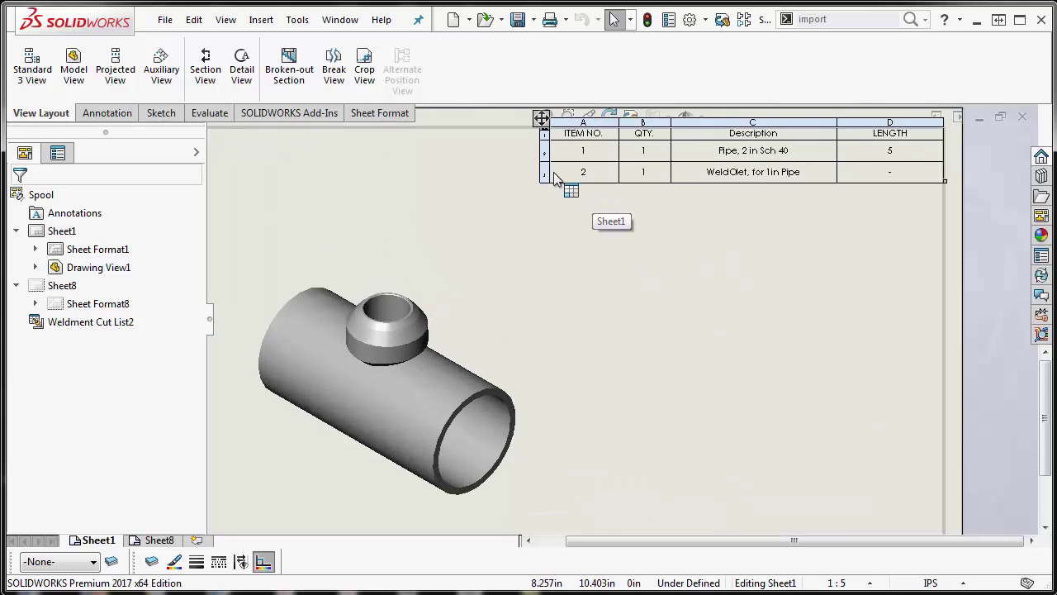
middle_drag(690, 348, 680, 313)
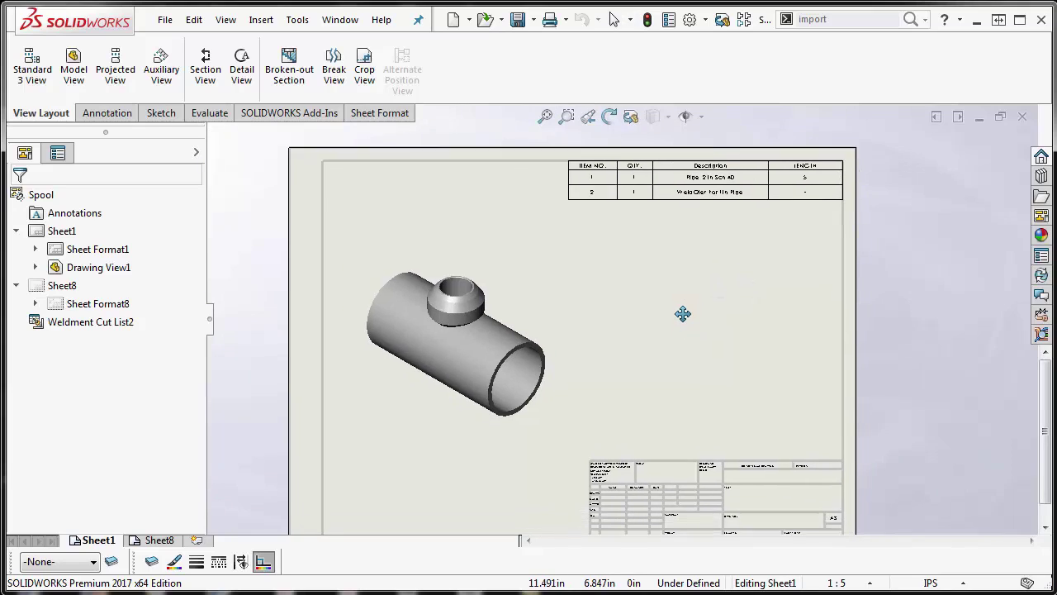